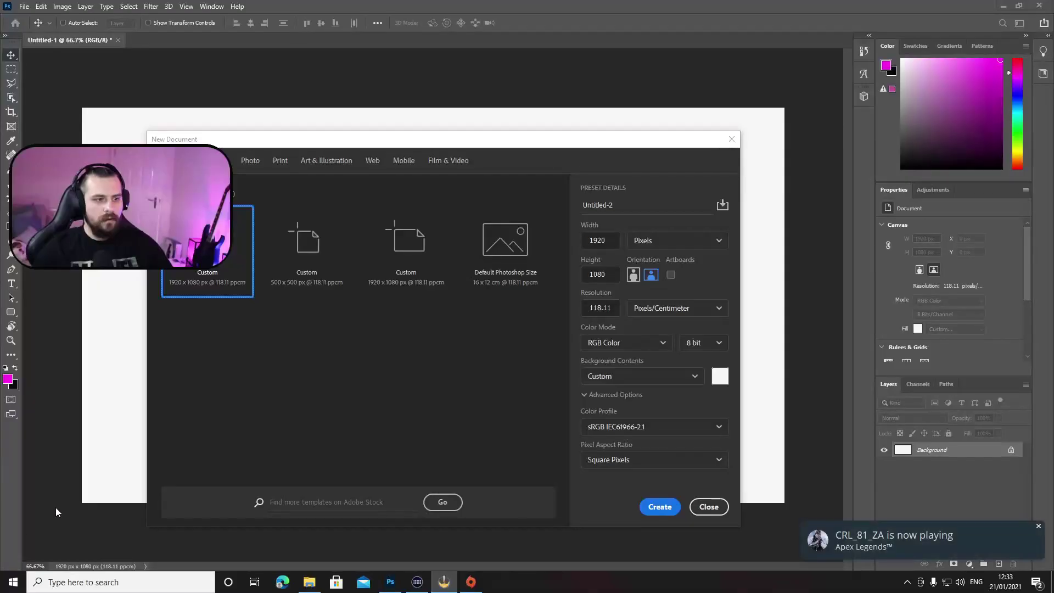
- Create the blank 1920 × 1080 Photoshop document Untitled-2 and show the shape tool options
left_click(1038, 526)
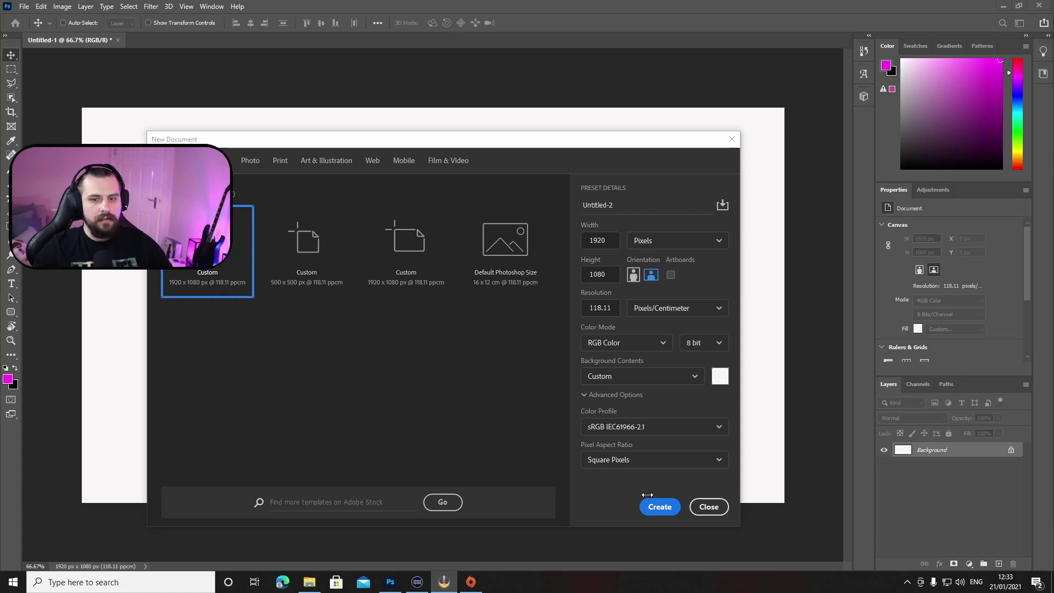
left_click(664, 506)
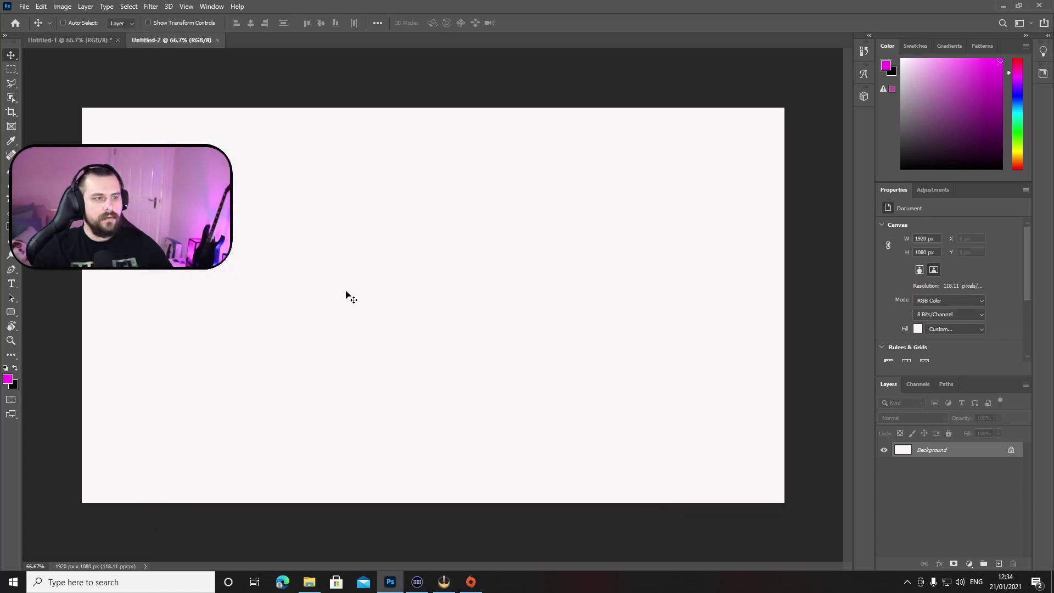
left_click(11, 313)
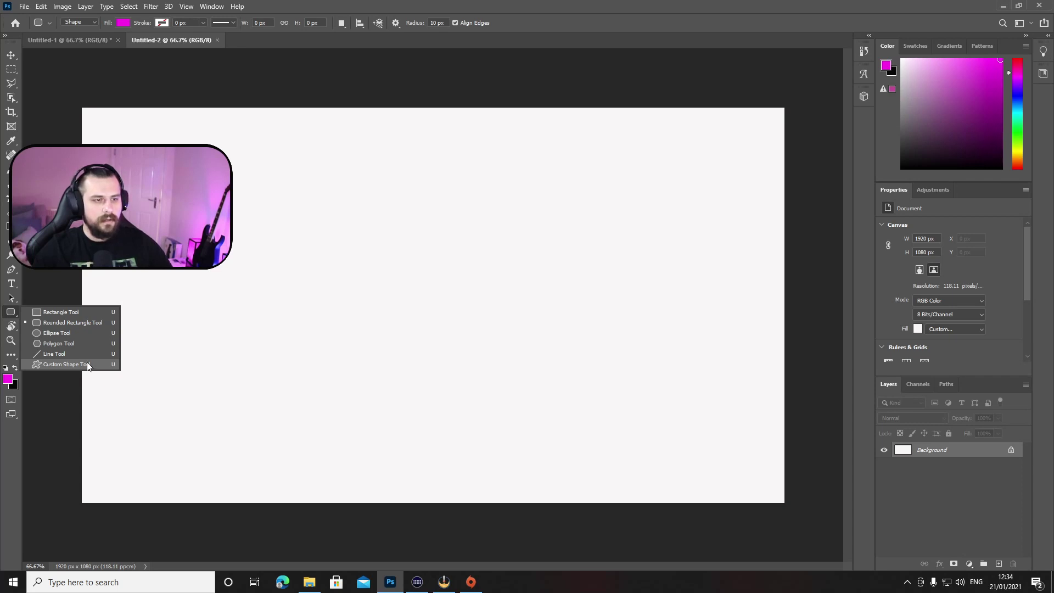
- Draw a rounded rectangle across the canvas centre with 60 px corner radii
left_click(75, 324)
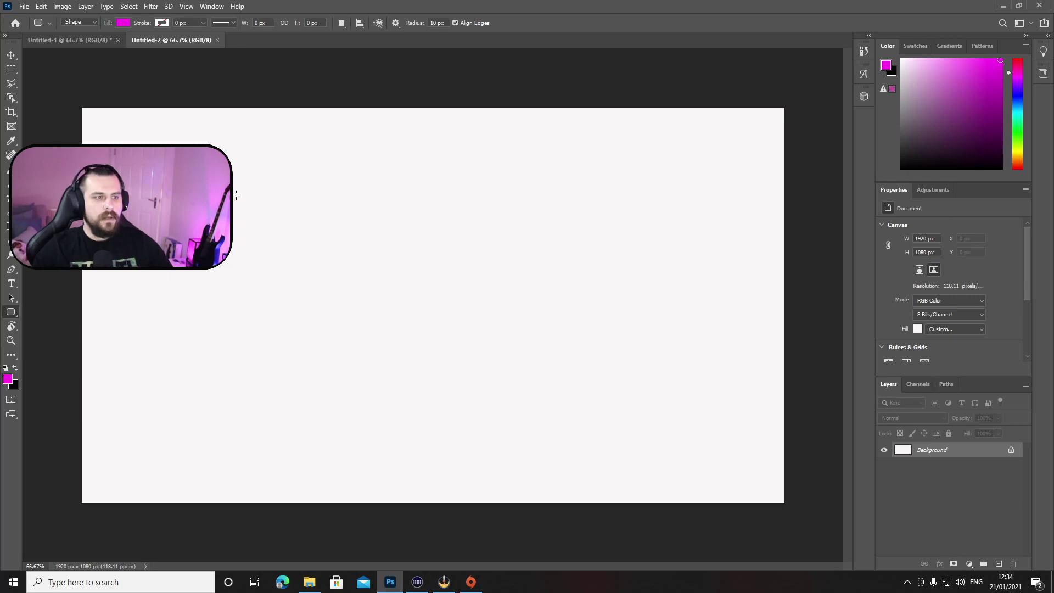
left_click_drag(280, 217, 668, 423)
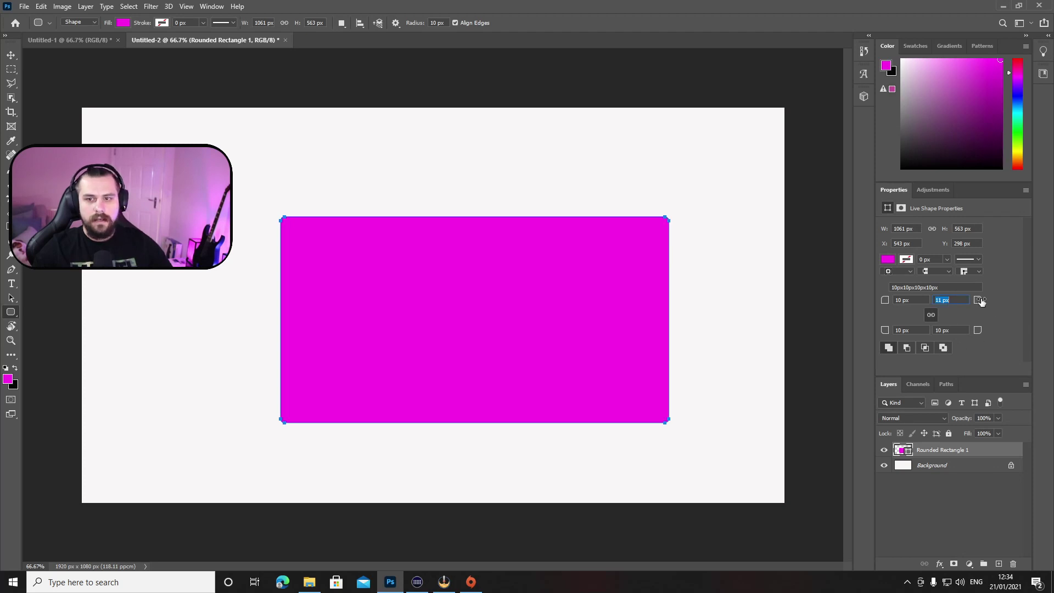
left_click_drag(981, 302, 1008, 300)
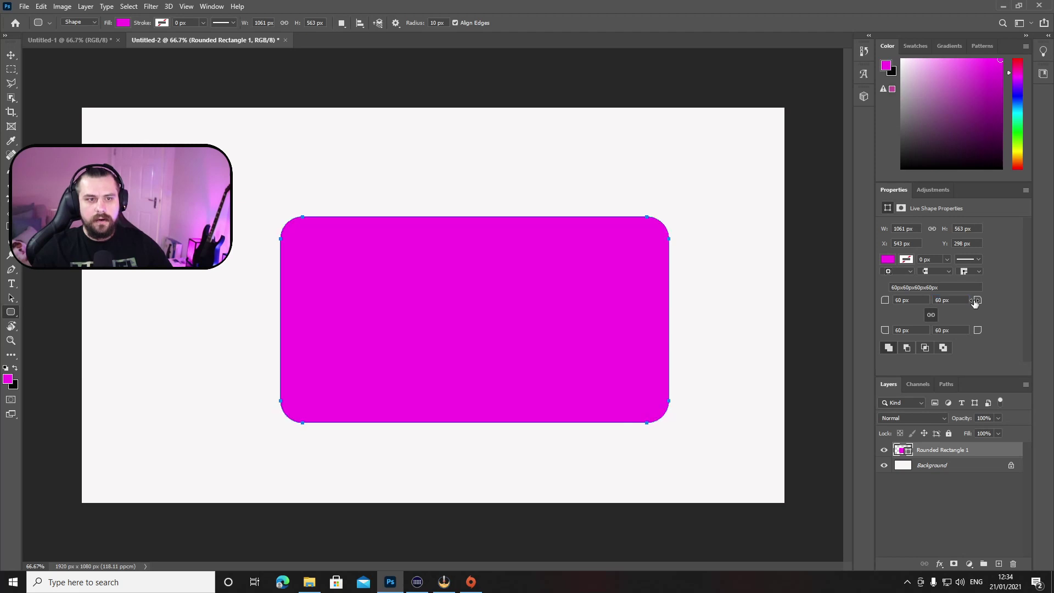
- Fill the rectangle black and move it up and to the left
left_click(123, 24)
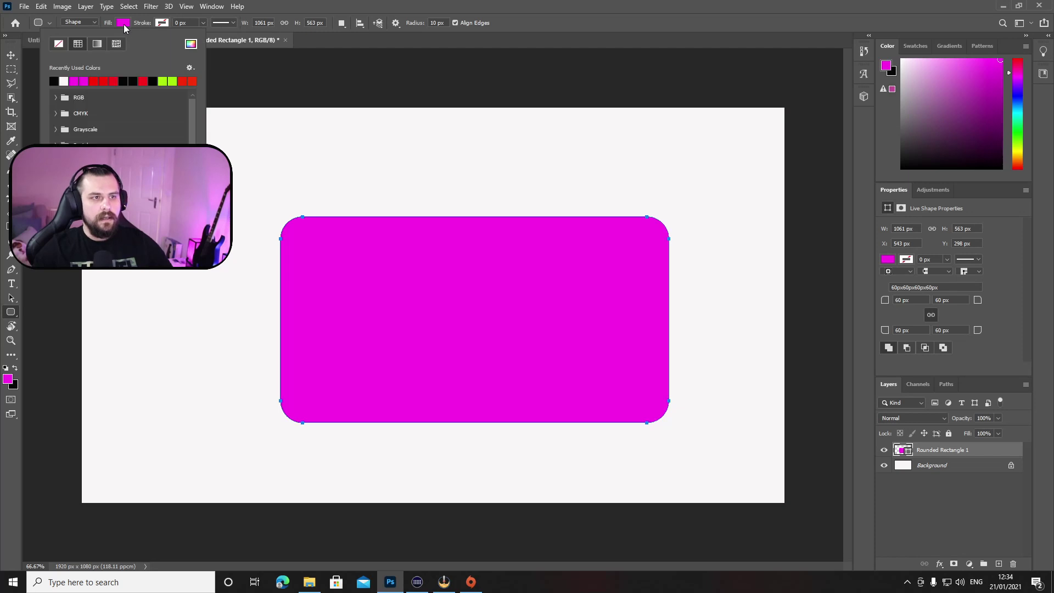
left_click(55, 81)
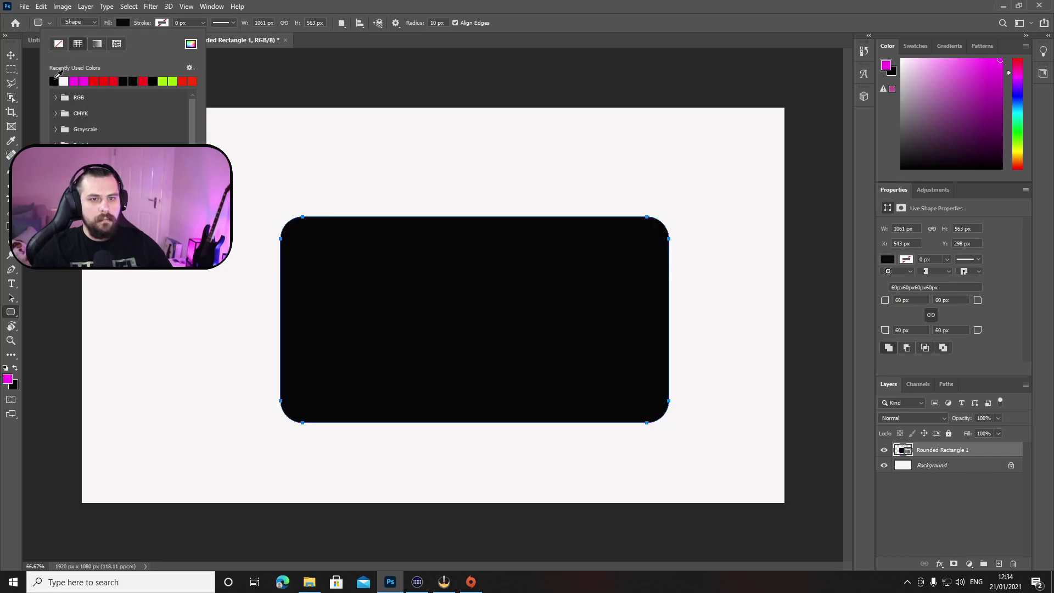
left_click(11, 55)
left_click_drag(467, 321, 430, 302)
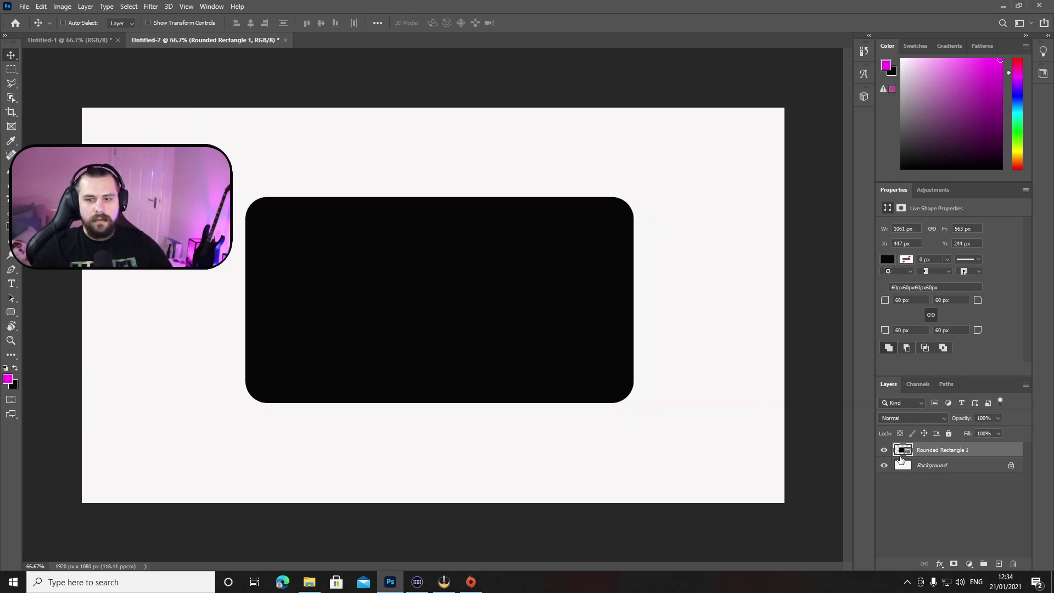
- Hide the Background layer and save the shape locally as the PNG 'rectangle11'
left_click(885, 466)
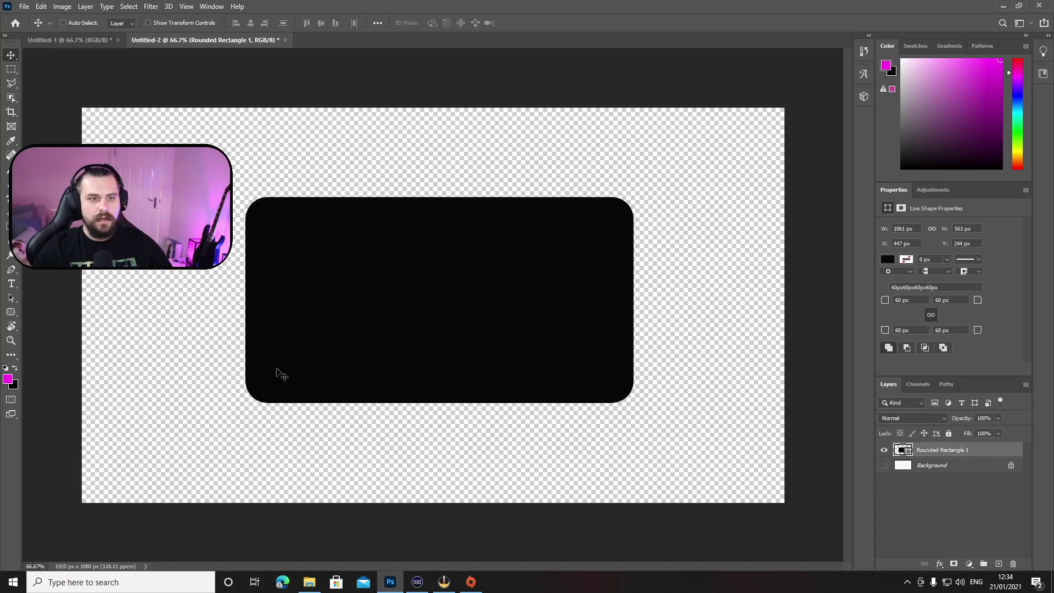
left_click(25, 7)
left_click(52, 134)
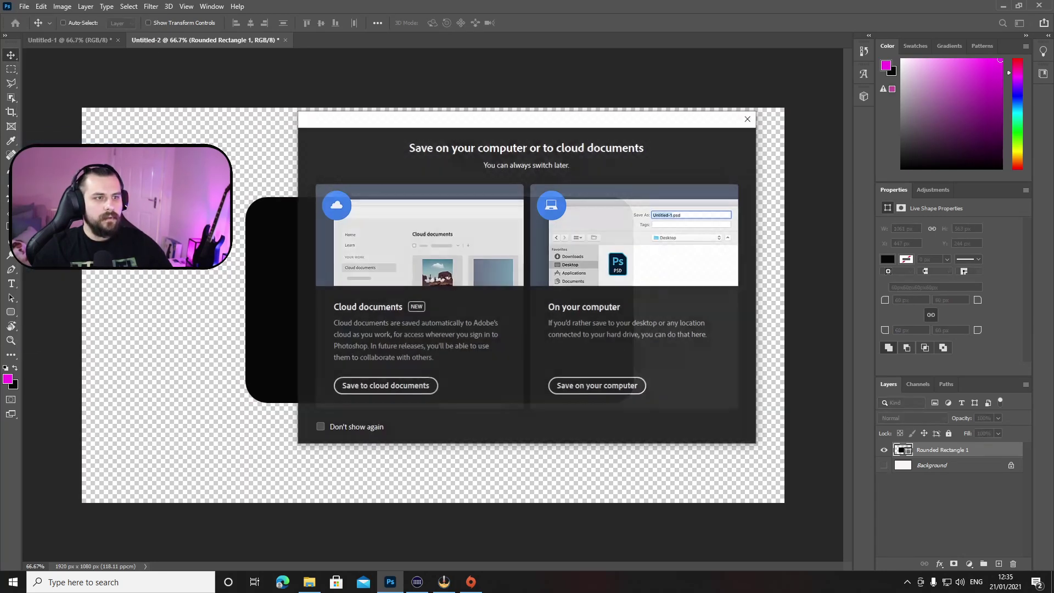
left_click(584, 382)
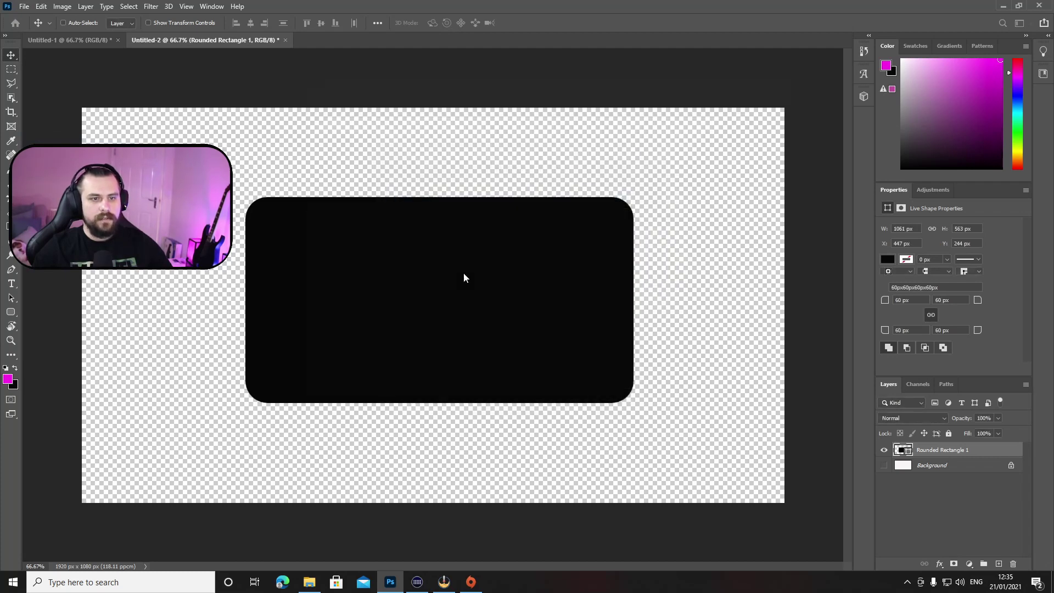
left_click(781, 321)
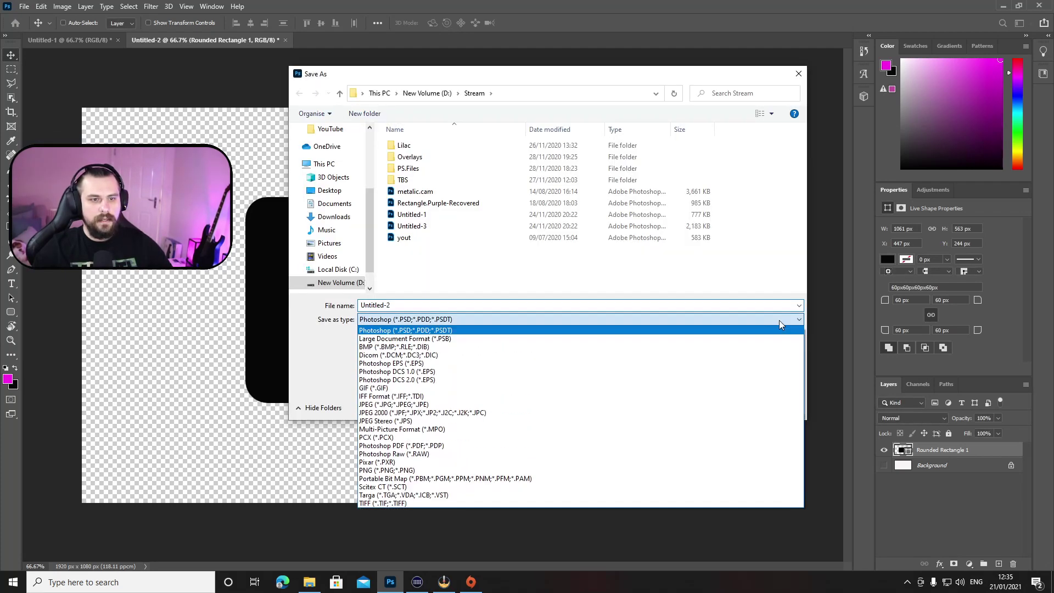
left_click(390, 471)
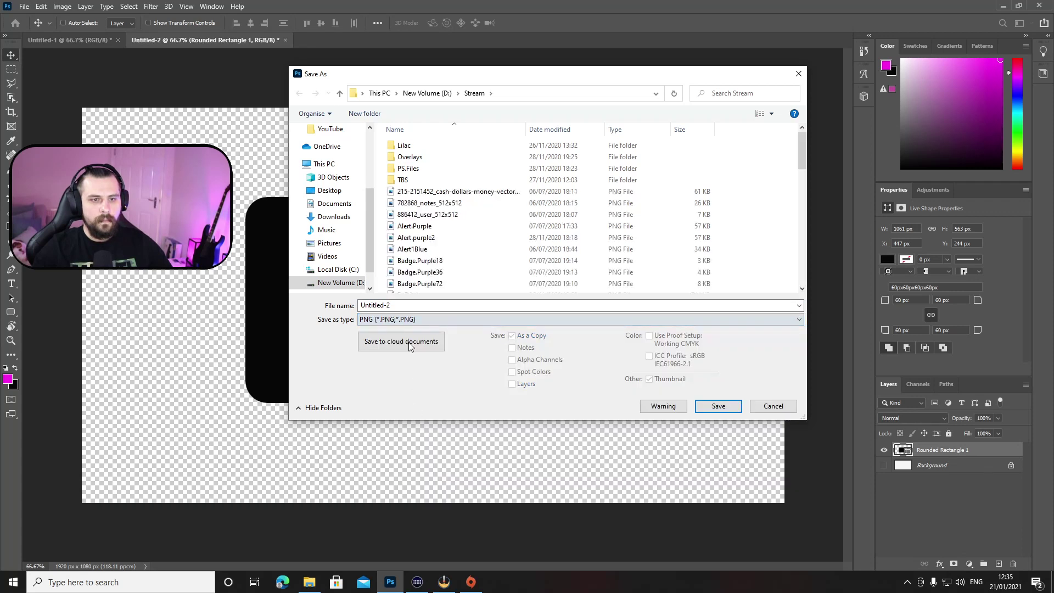
left_click_drag(400, 307, 322, 306)
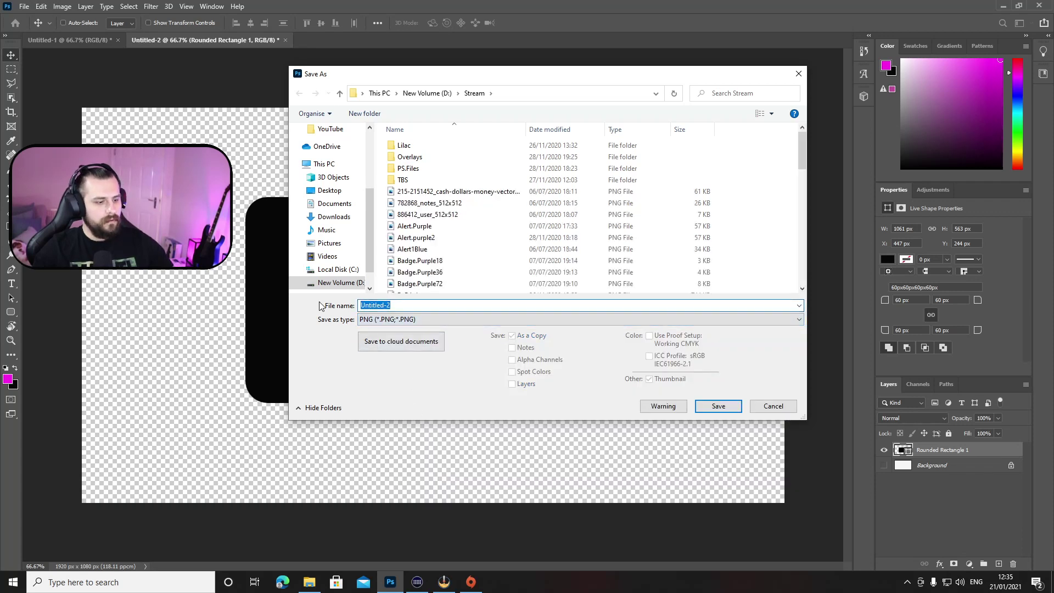
type("rectangle")
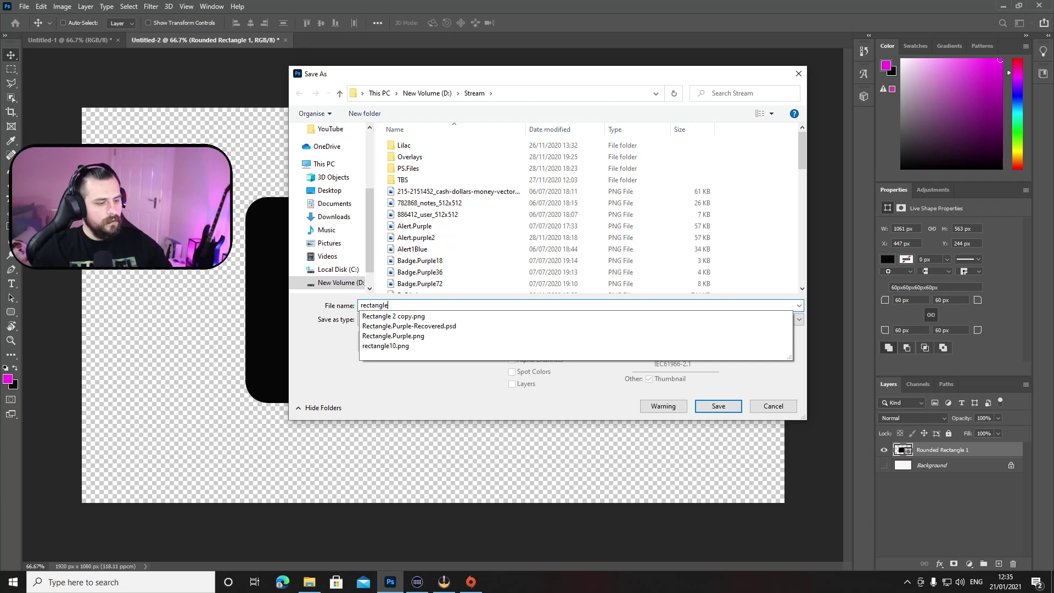
type("11")
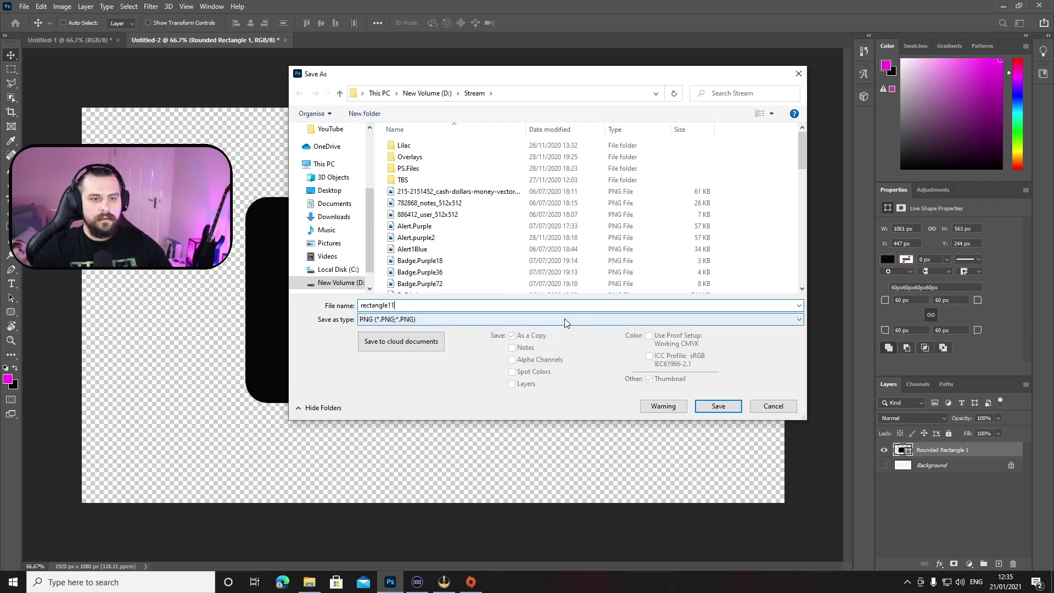
left_click(720, 409)
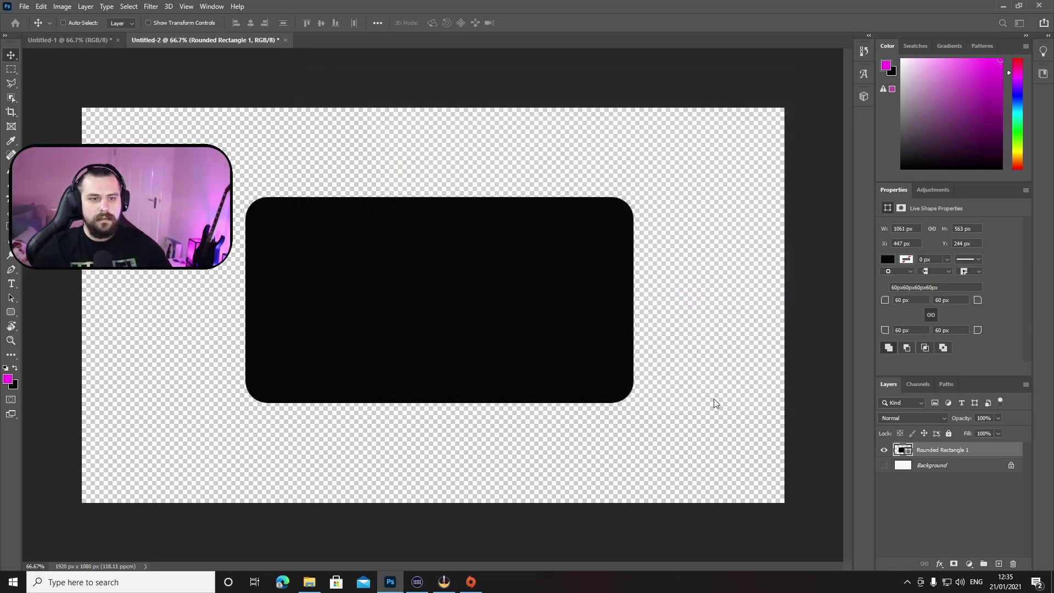
left_click(601, 174)
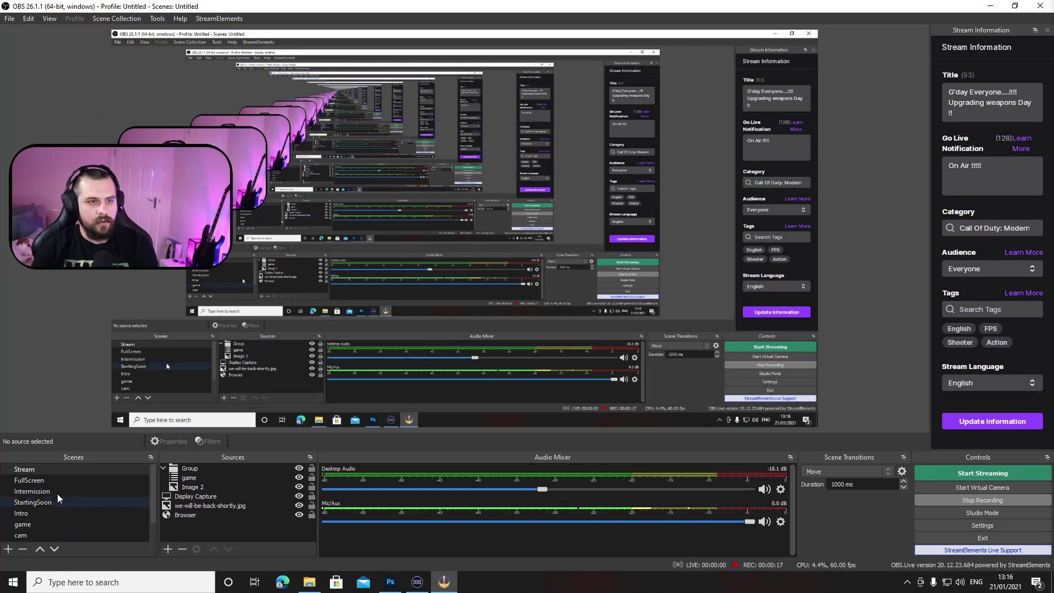
- Add the existing Video Capture Device webcam as a source in the Stream scene
left_click(168, 550)
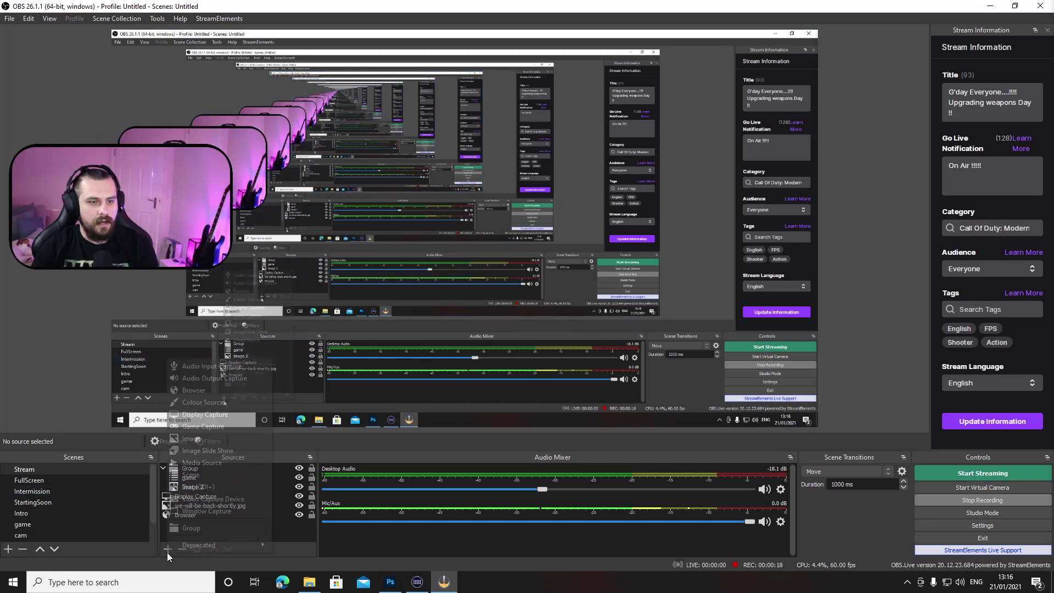
left_click(223, 497)
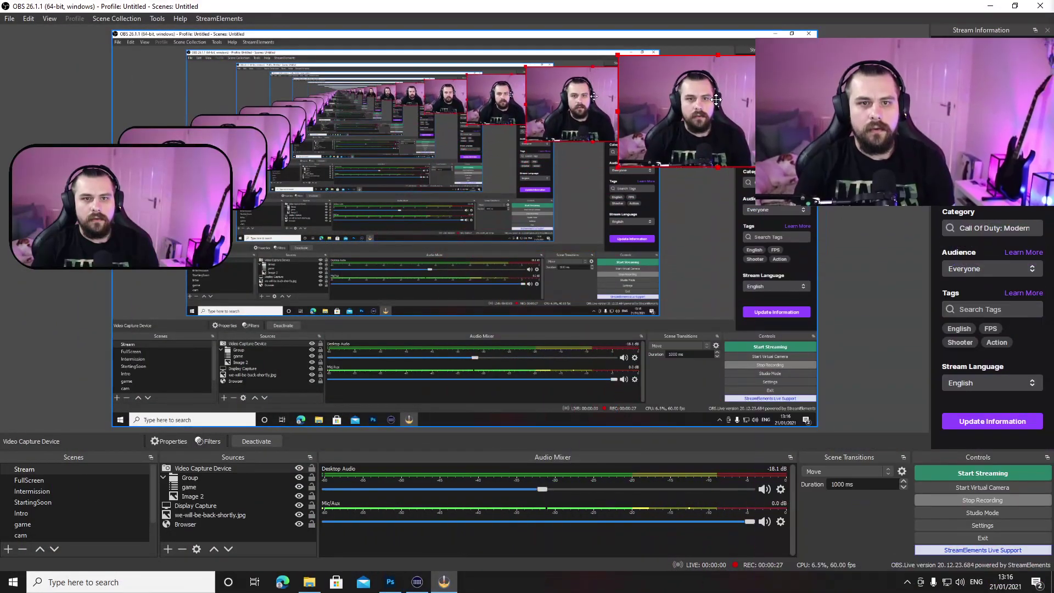
right_click(215, 469)
- Give the webcam source an Image Mask/Blend filter of type Alpha Mask (Alpha Channel)
left_click(245, 451)
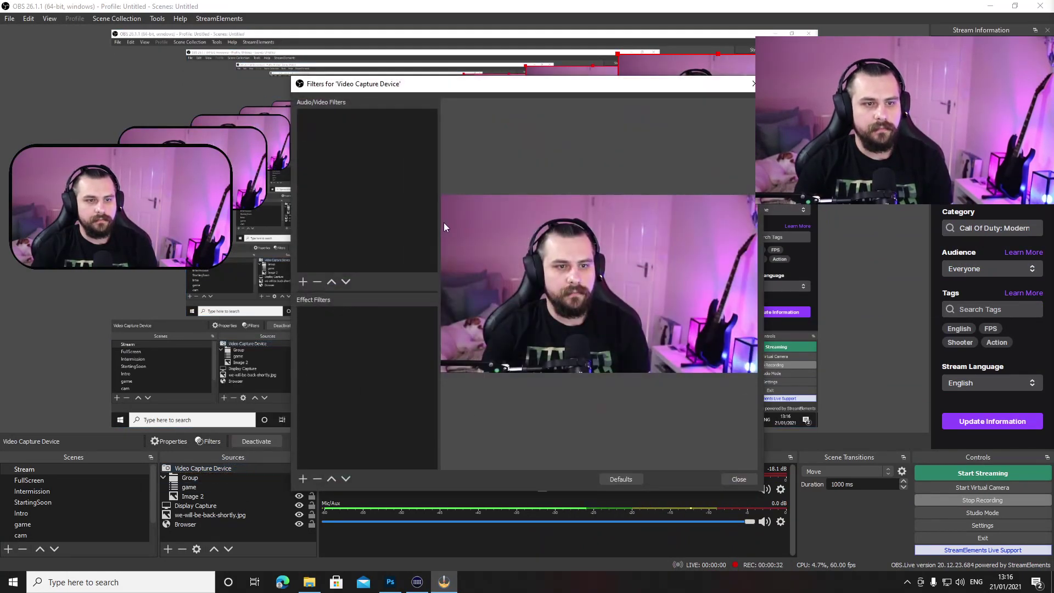
left_click(303, 479)
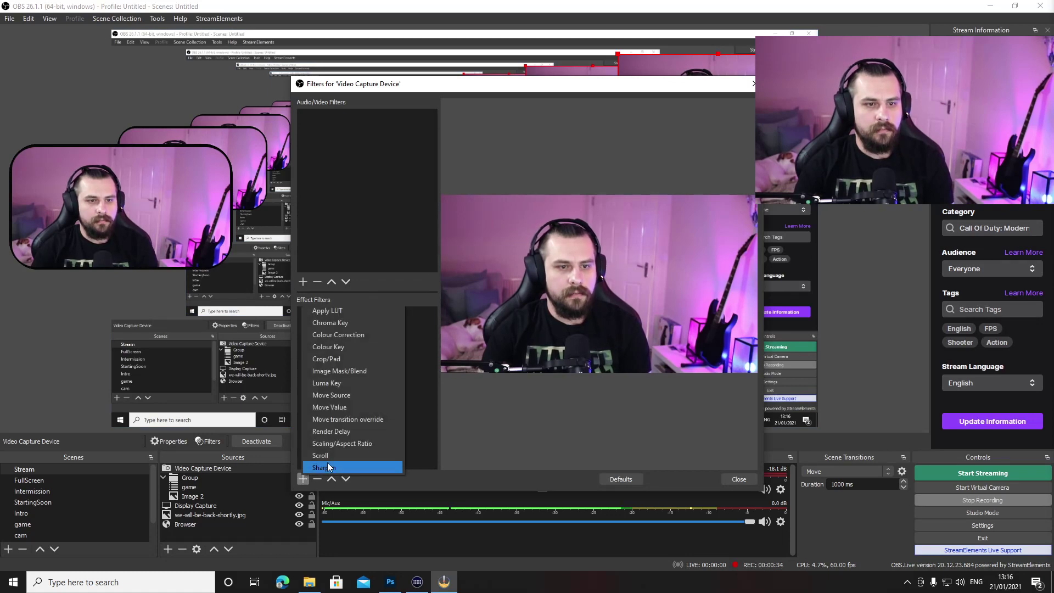
left_click(346, 371)
left_click(508, 307)
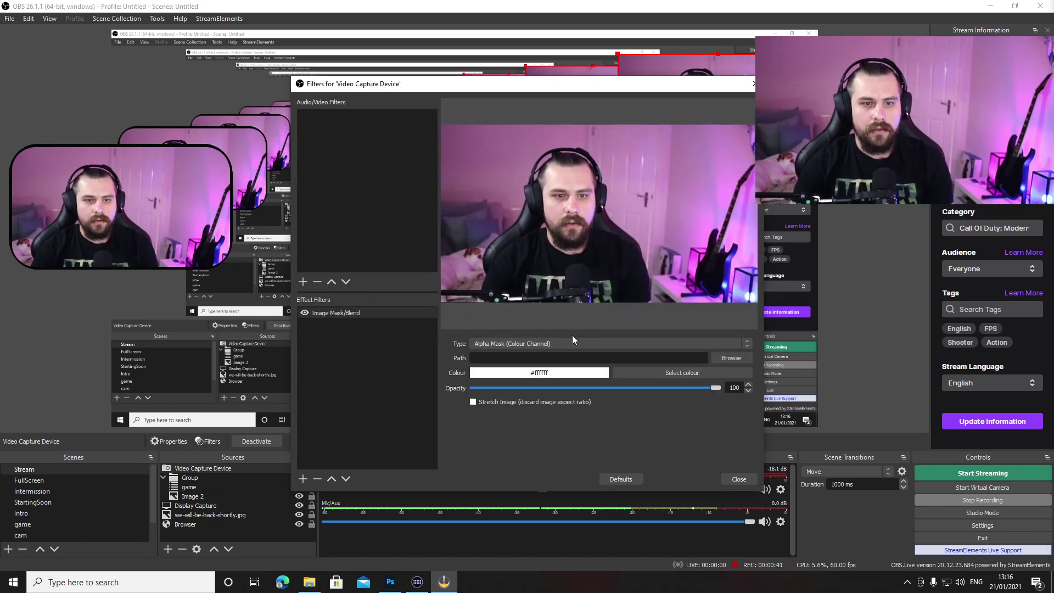
left_click(747, 338)
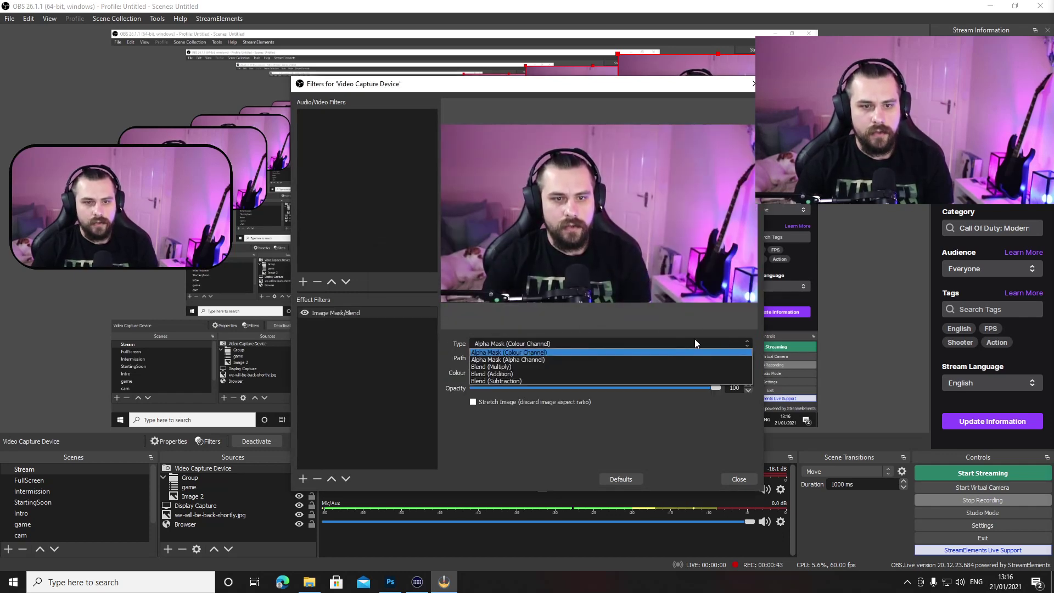
left_click(541, 359)
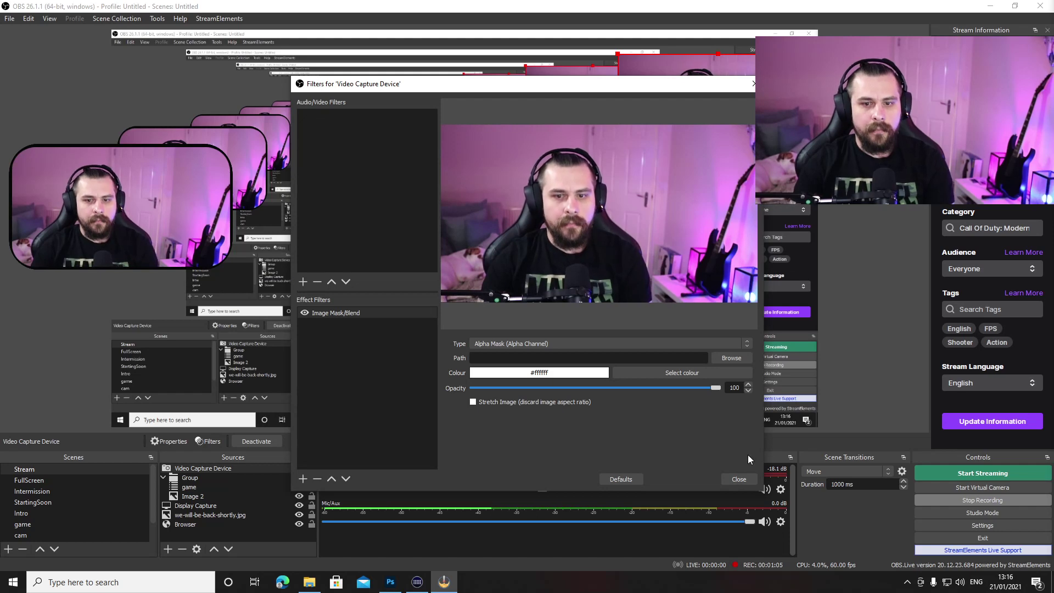
left_click(742, 481)
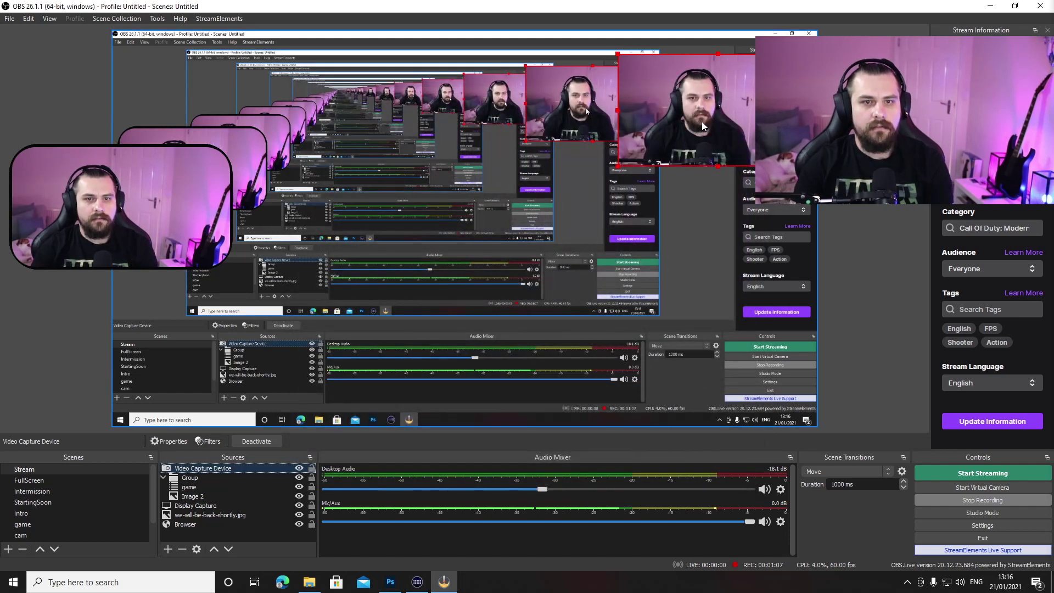
- Delete the Video Capture Device source from the Stream scene, confirming the removal
right_click(236, 467)
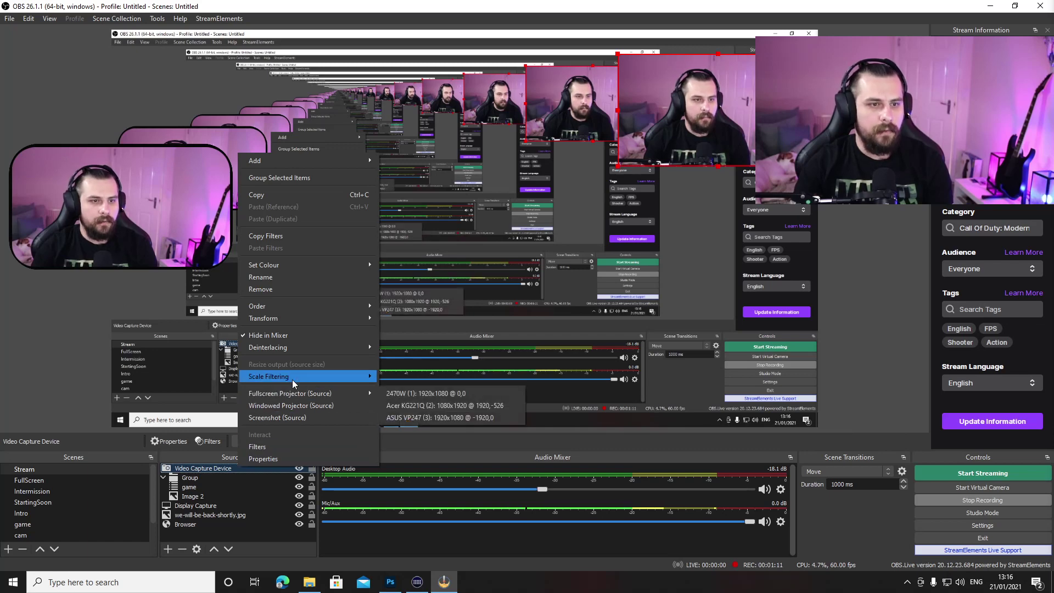
left_click(278, 290)
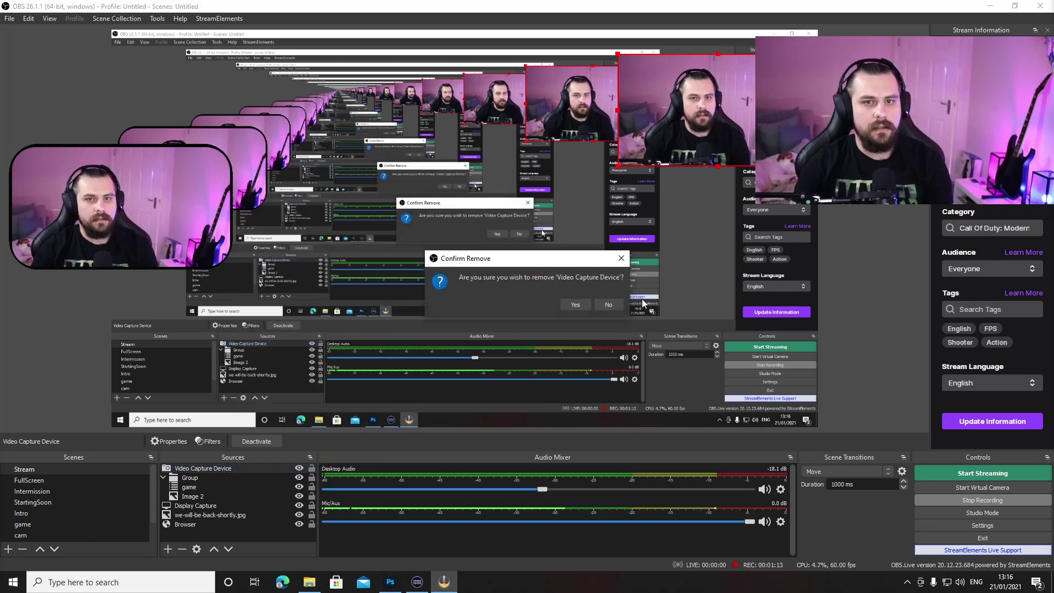
left_click(575, 305)
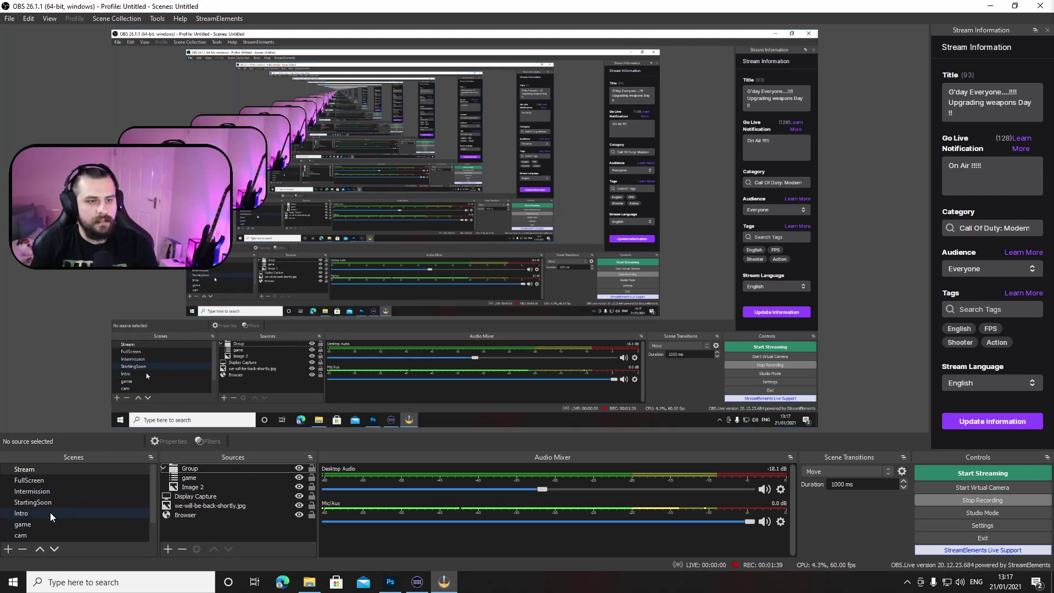
scroll(44, 524, "down", 1)
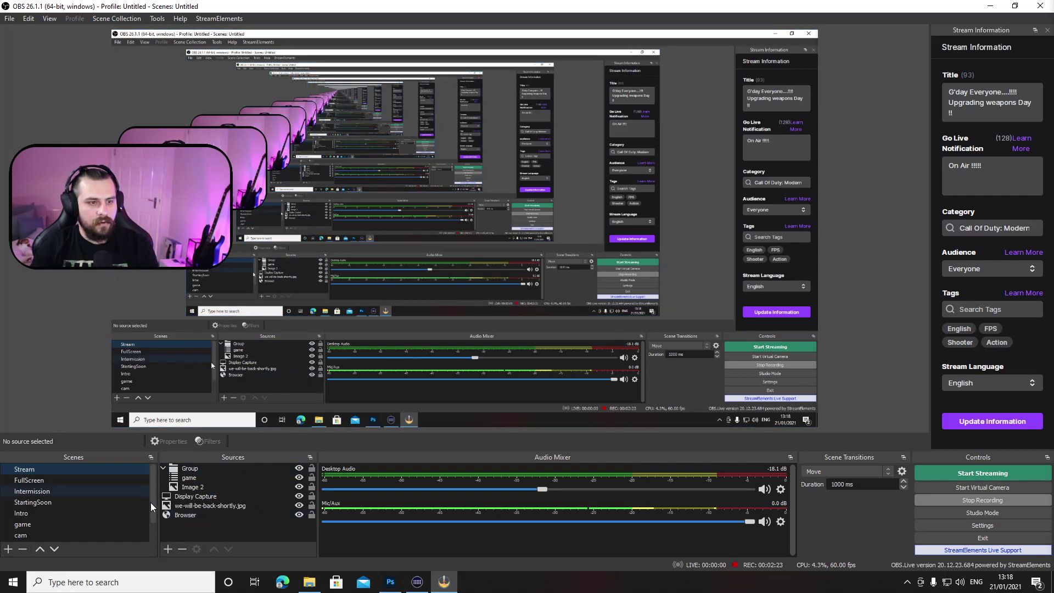
left_click(167, 549)
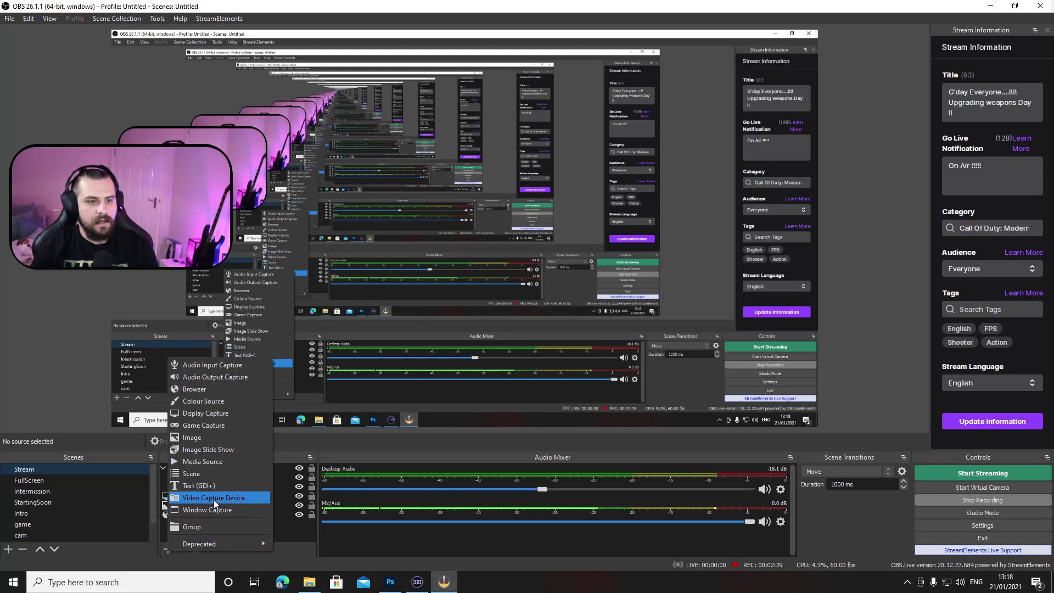
- Add the YT scene as a Stream source, shrink it toward the top-right, then check Intermission
left_click(200, 476)
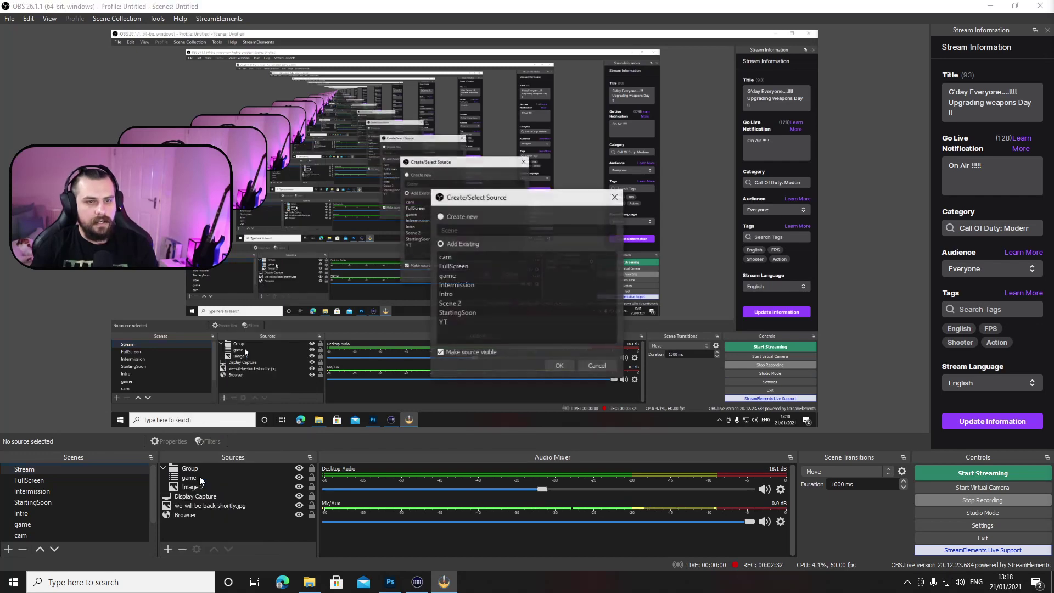
left_click(449, 322)
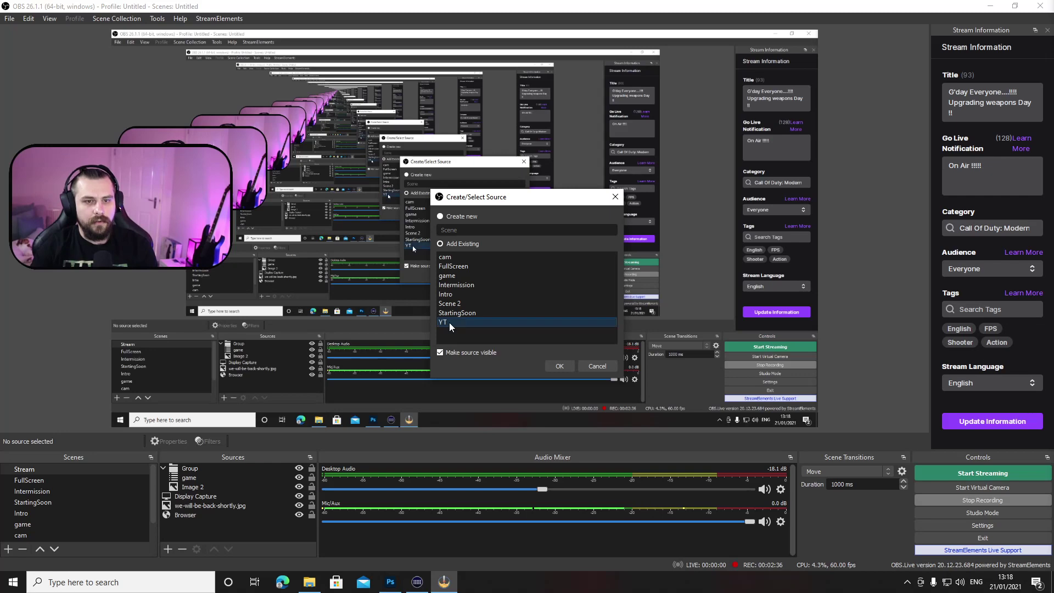
left_click(559, 367)
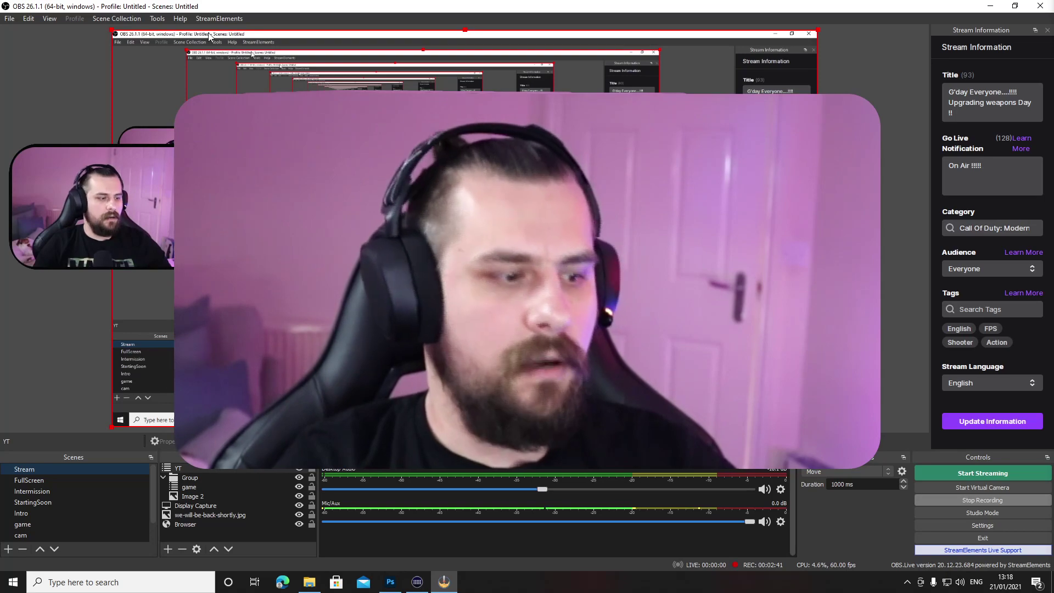
left_click_drag(112, 30, 615, 297)
left_click_drag(731, 357, 747, 102)
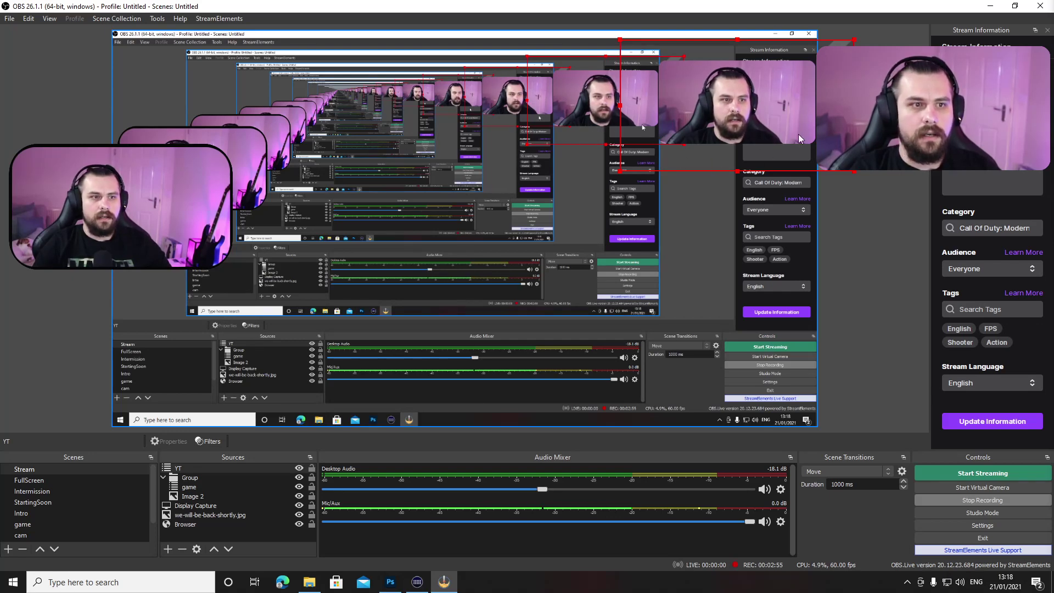
left_click(47, 490)
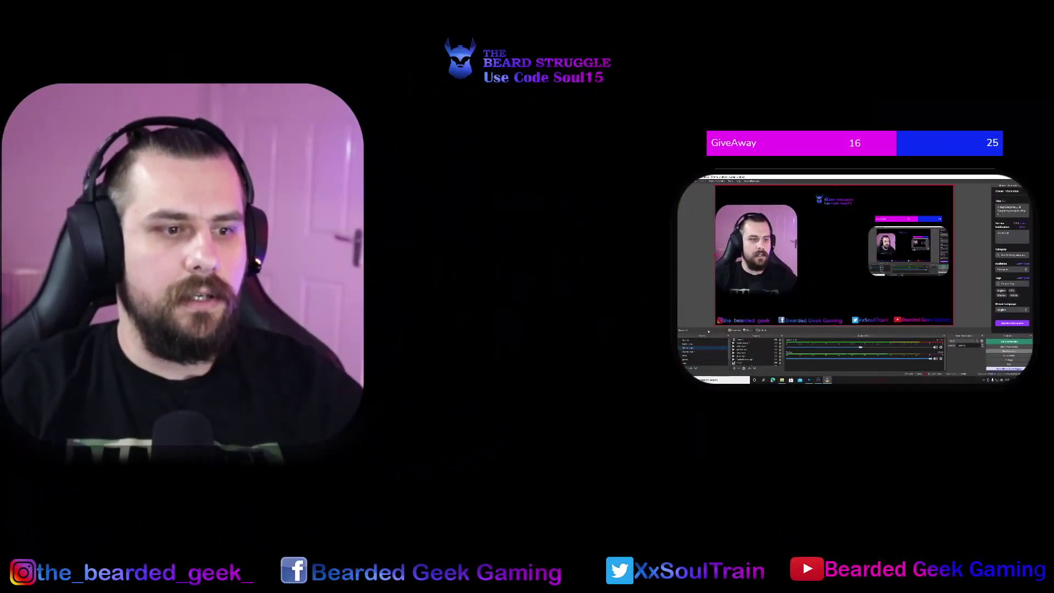
left_click(21, 446)
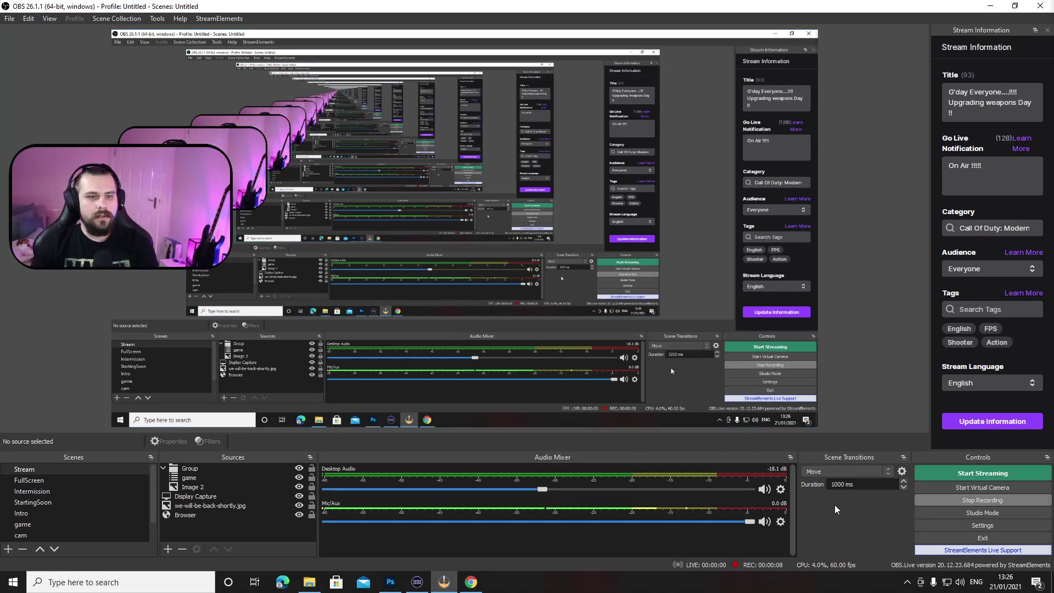
- Scroll through Chrome's 'png shapes' image results, then minimise the browser
left_click(470, 584)
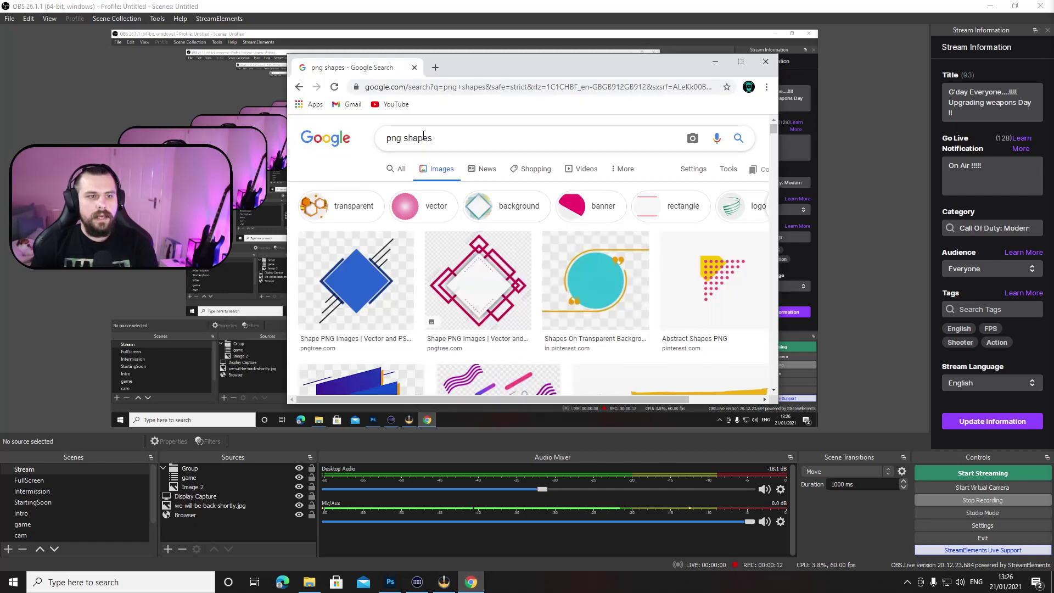
scroll(549, 275, "down", 6)
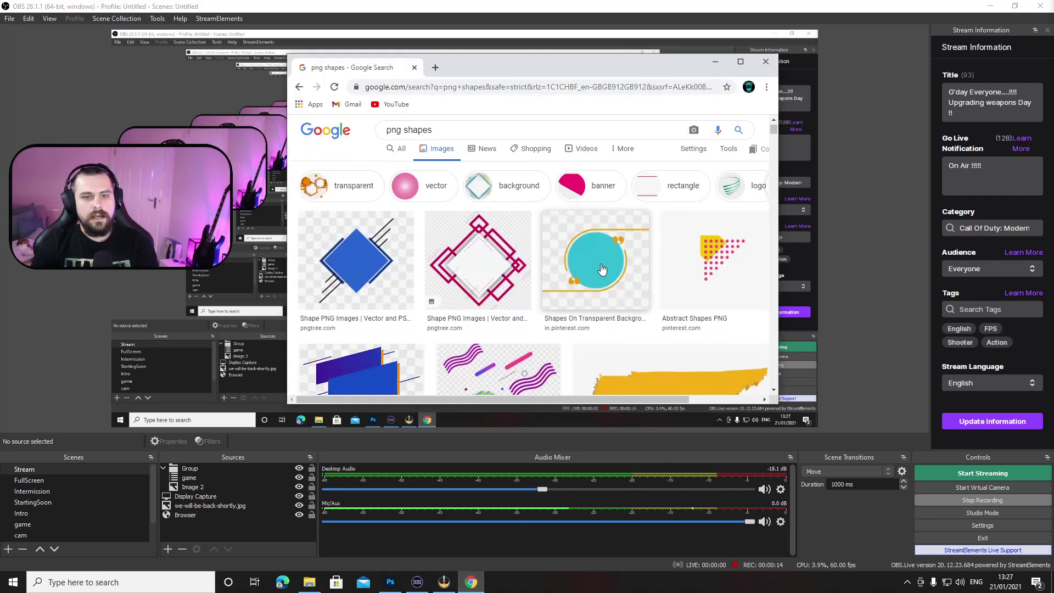
scroll(598, 267, "down", 8)
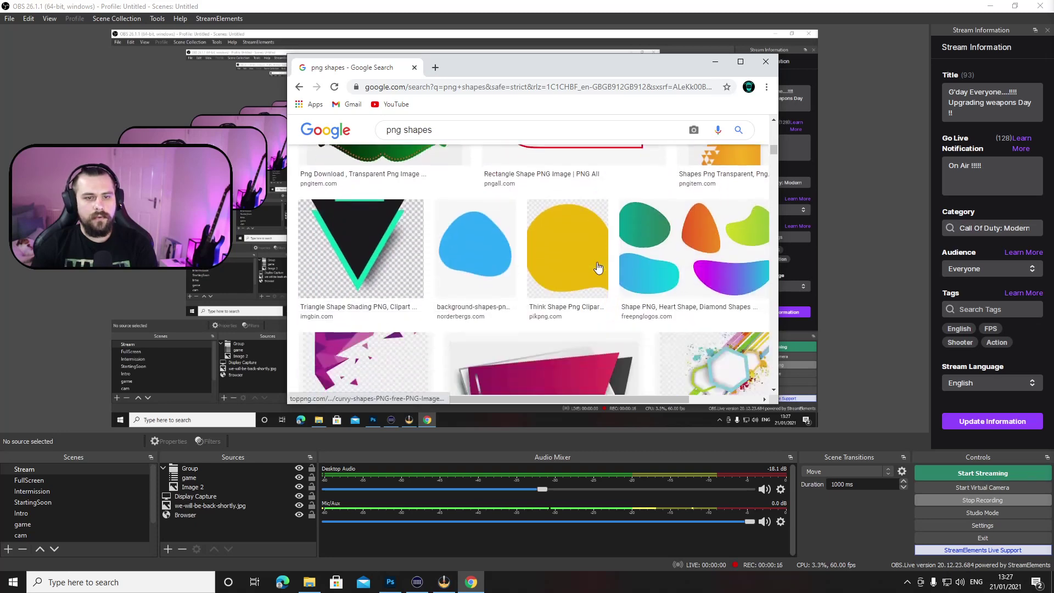
scroll(598, 267, "down", 7)
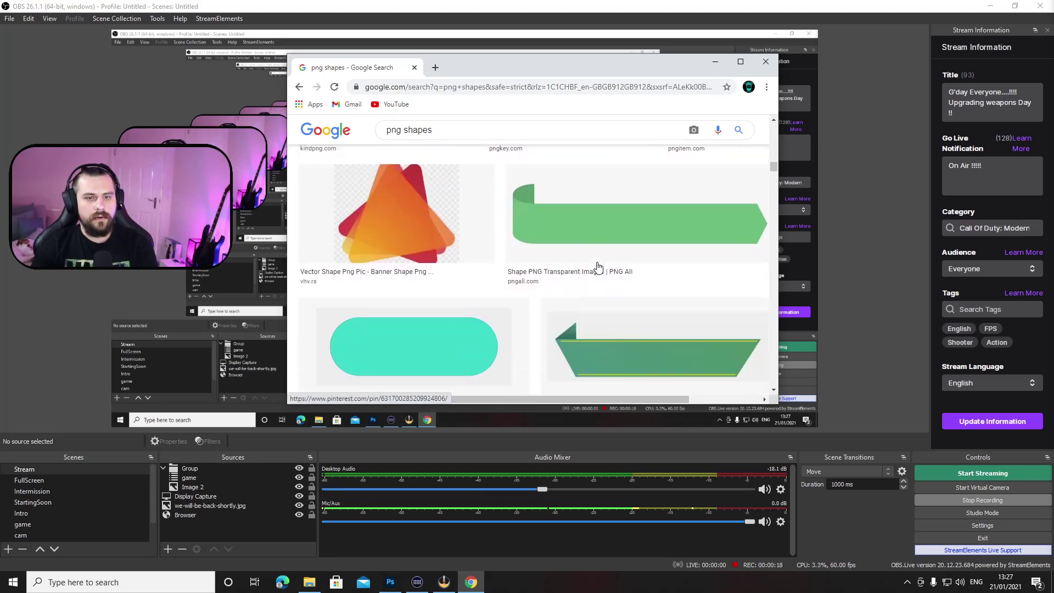
scroll(598, 267, "up", 5)
scroll(598, 267, "up", 8)
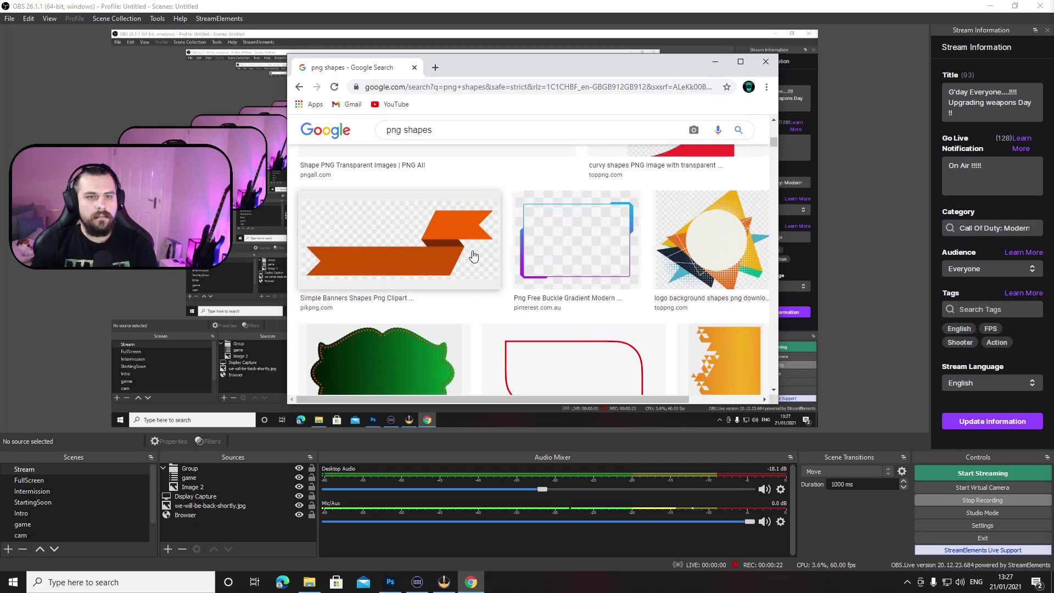
left_click(714, 62)
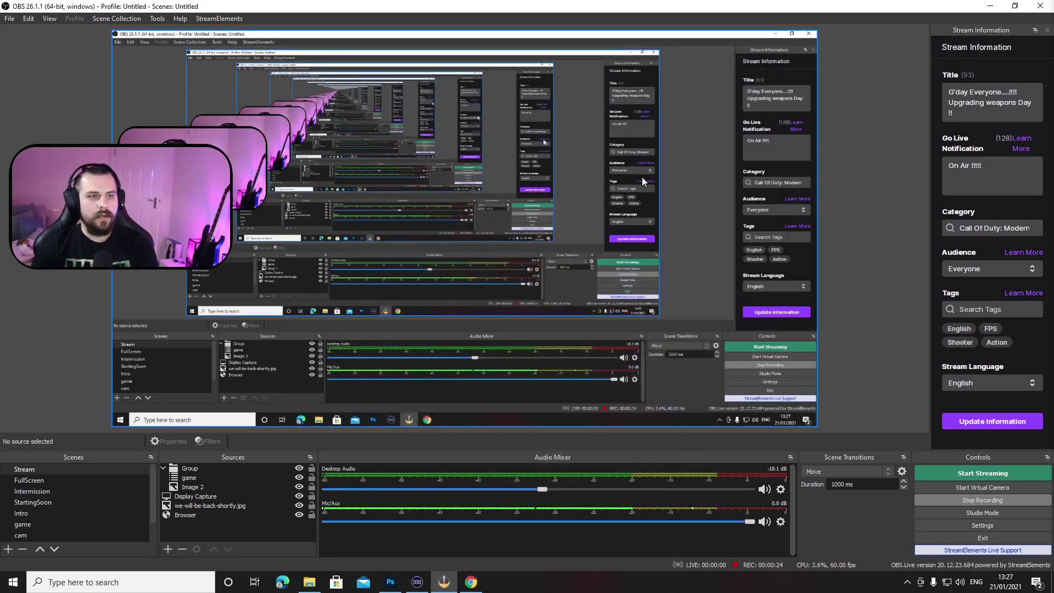